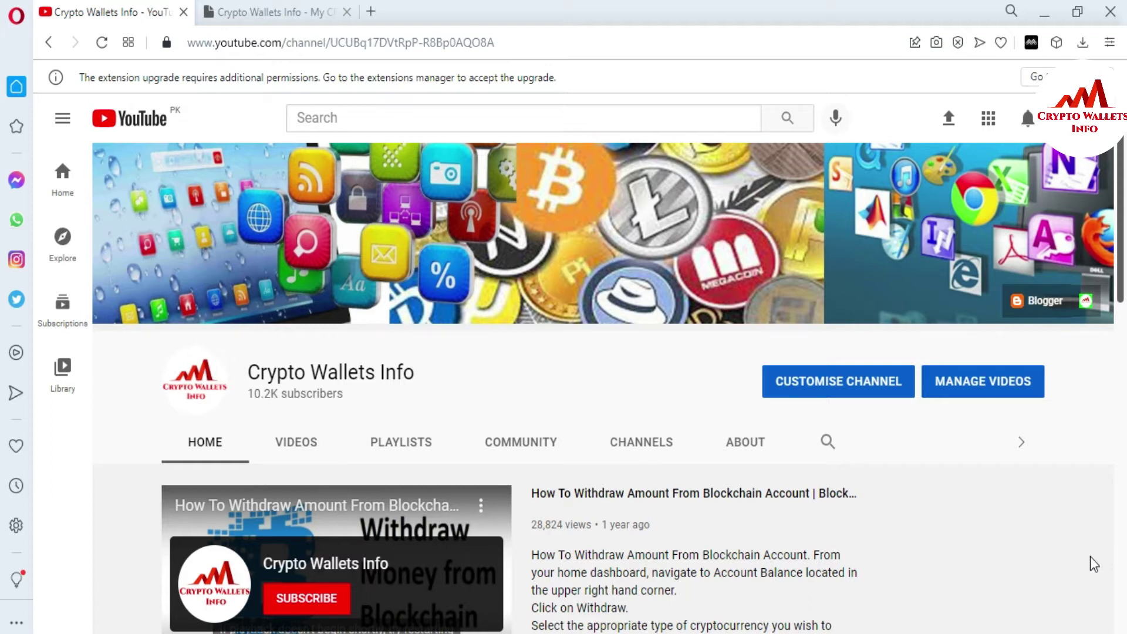
Switch to Zelcore and enter the account username and password on the login screen.
click(293, 16)
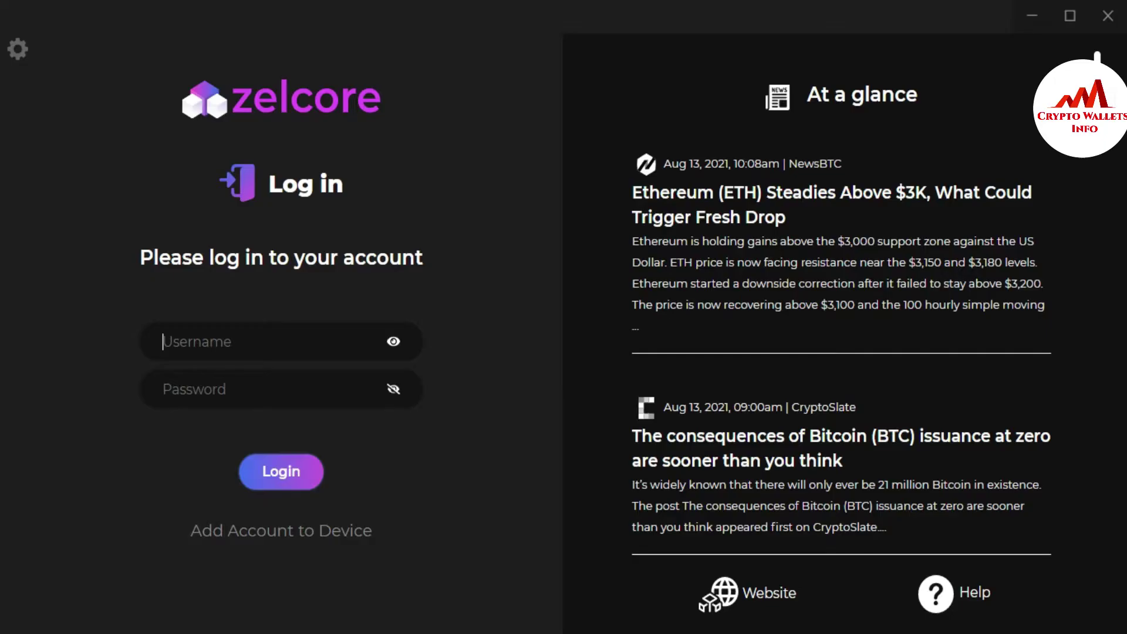
click(286, 342)
text(test101)
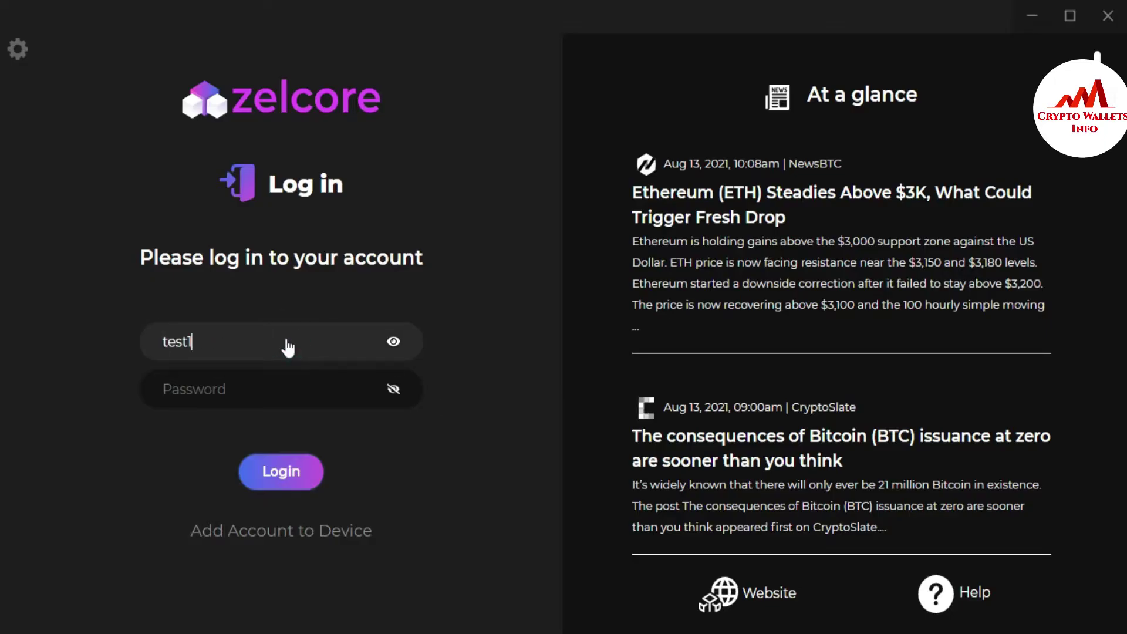
click(253, 390)
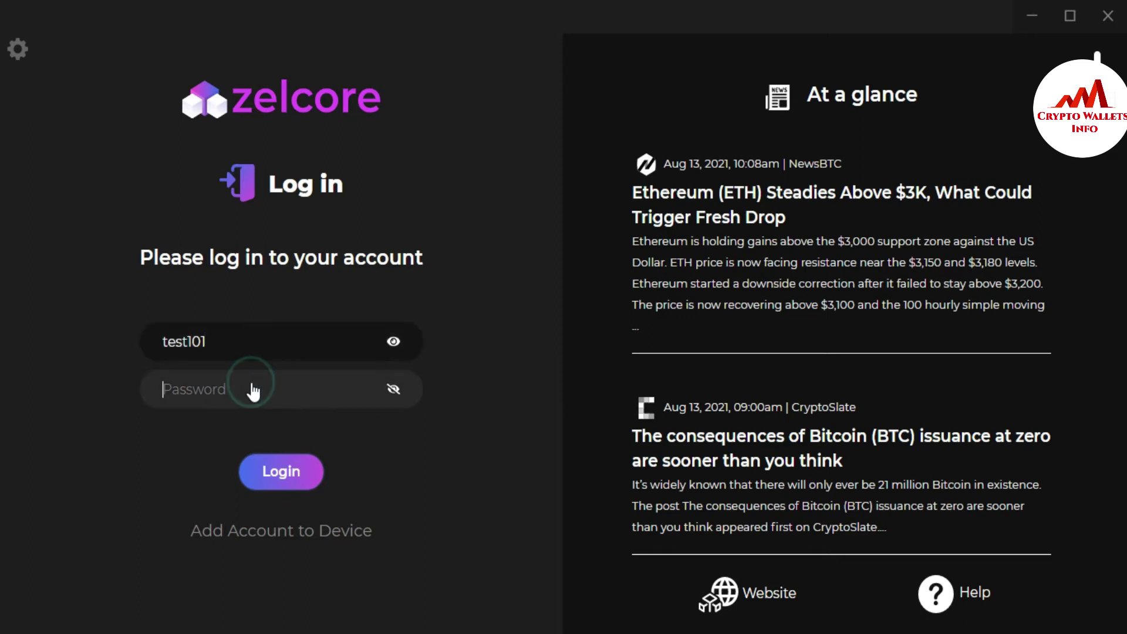
text(•••••)
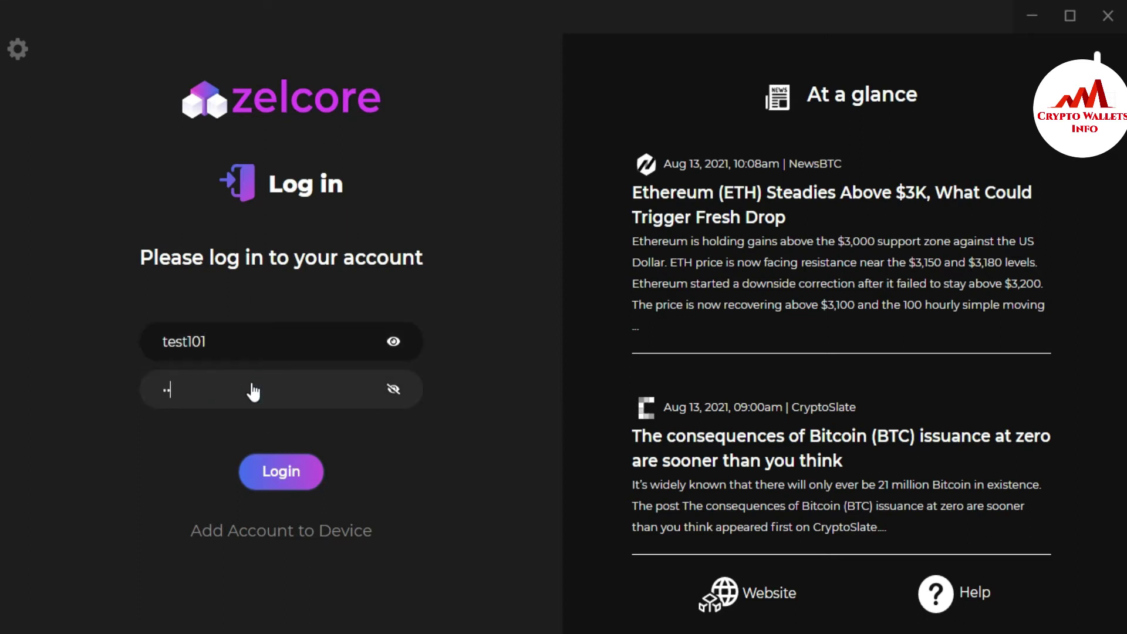
text(••••••••••)
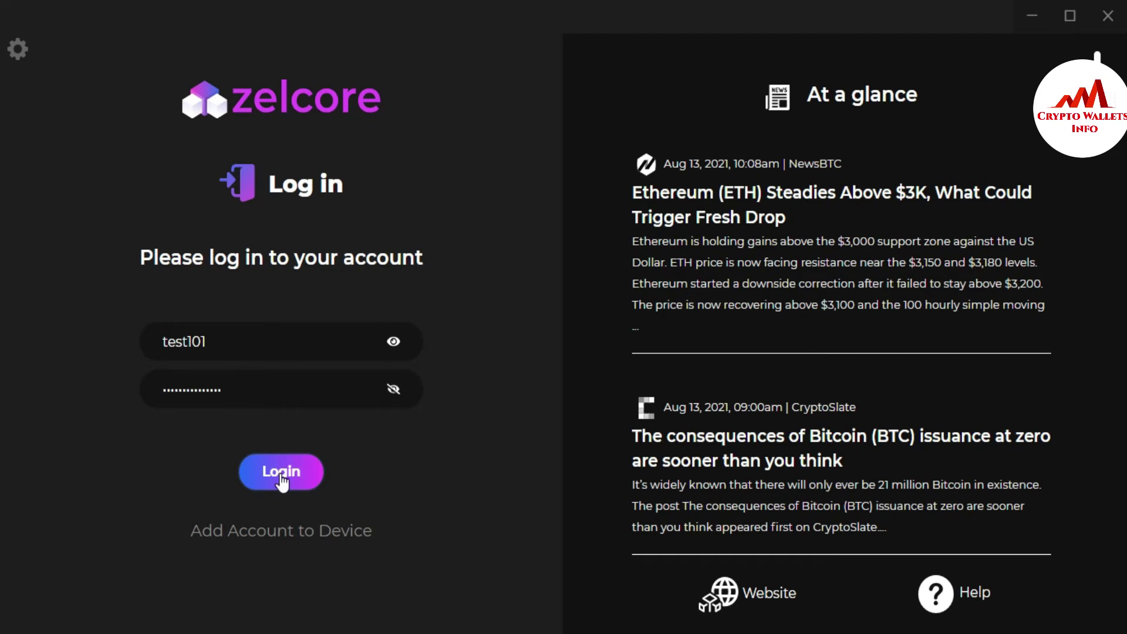
Log in to reach the Payments portfolio showing Flux at 0.002 FLUX.
click(282, 480)
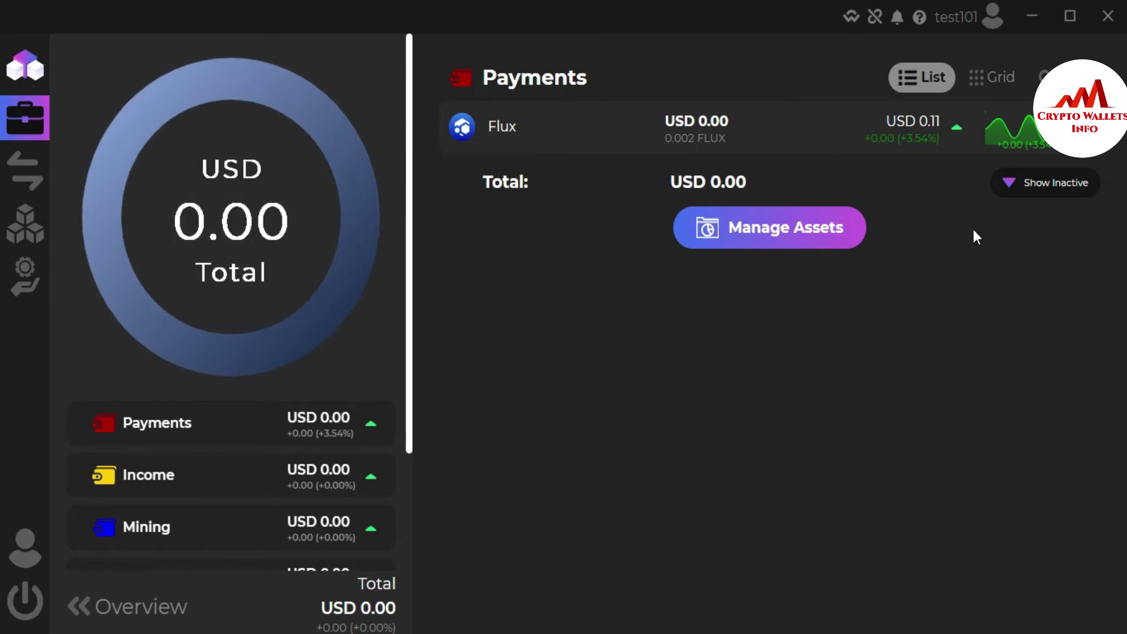
Show all coins in the grid and open the inactive Bitcoin (BTC) asset.
click(982, 79)
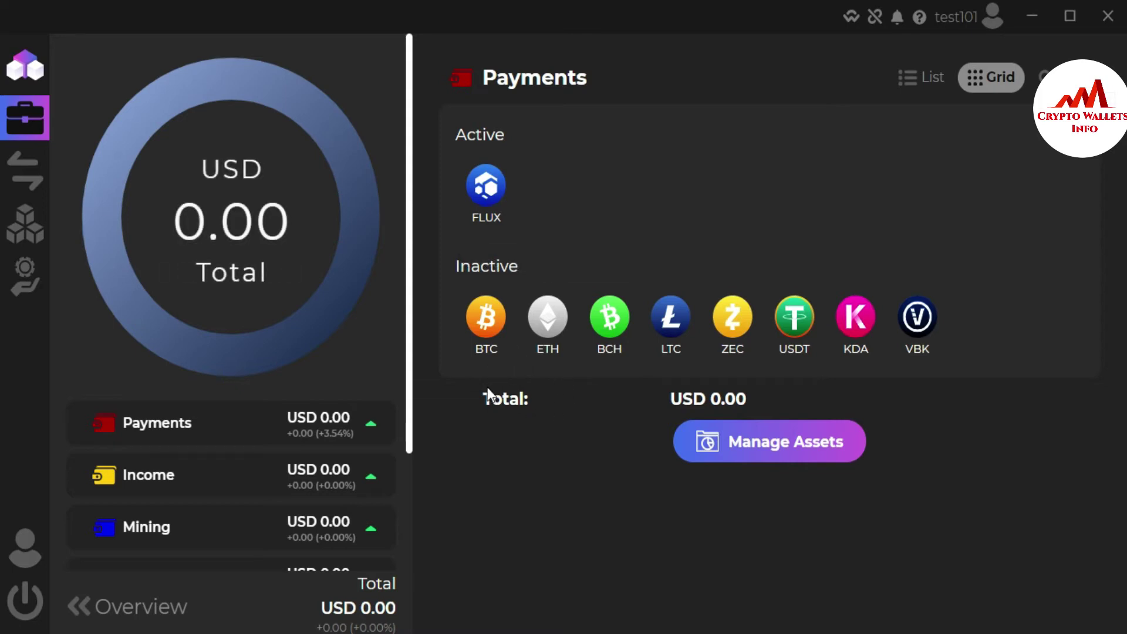
click(486, 321)
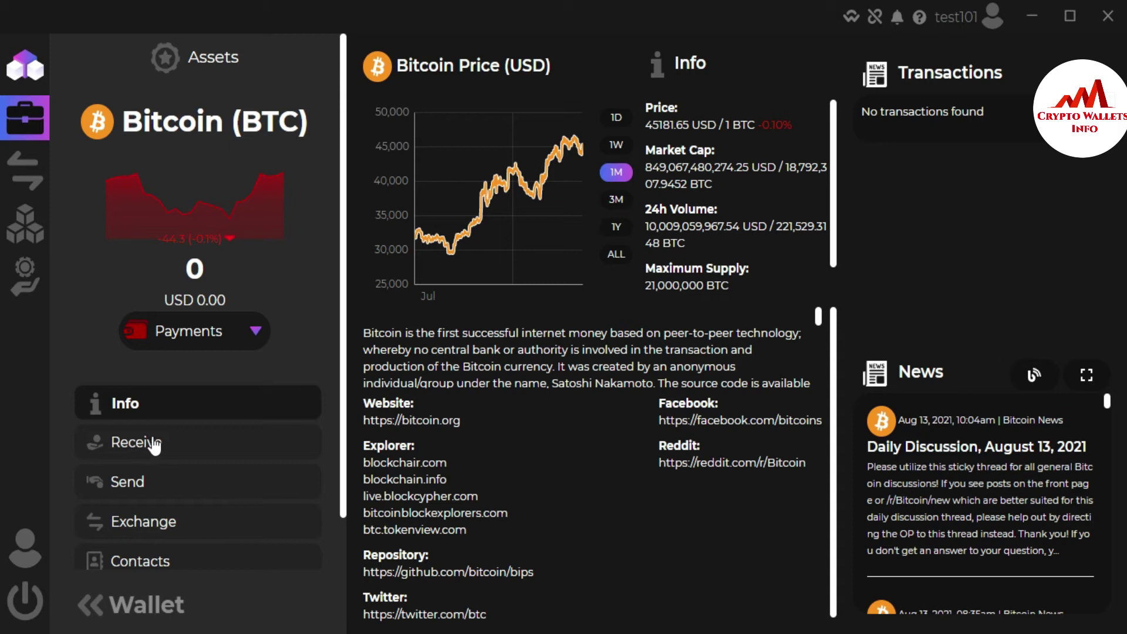
Display the Bitcoin receive address with QR code and copy the address.
click(139, 447)
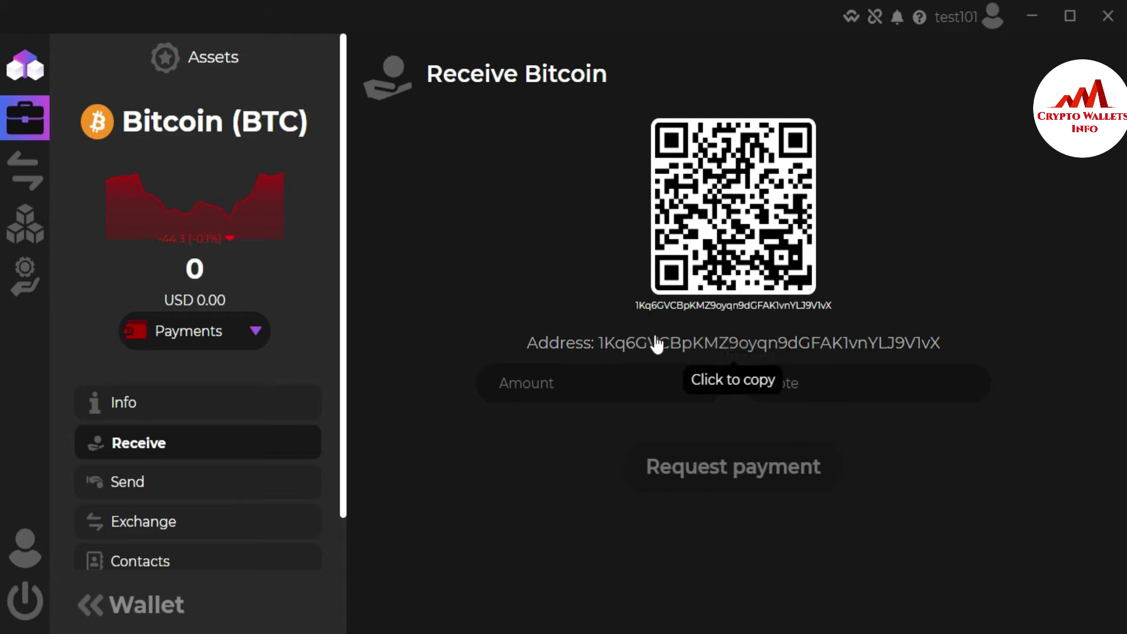
click(744, 347)
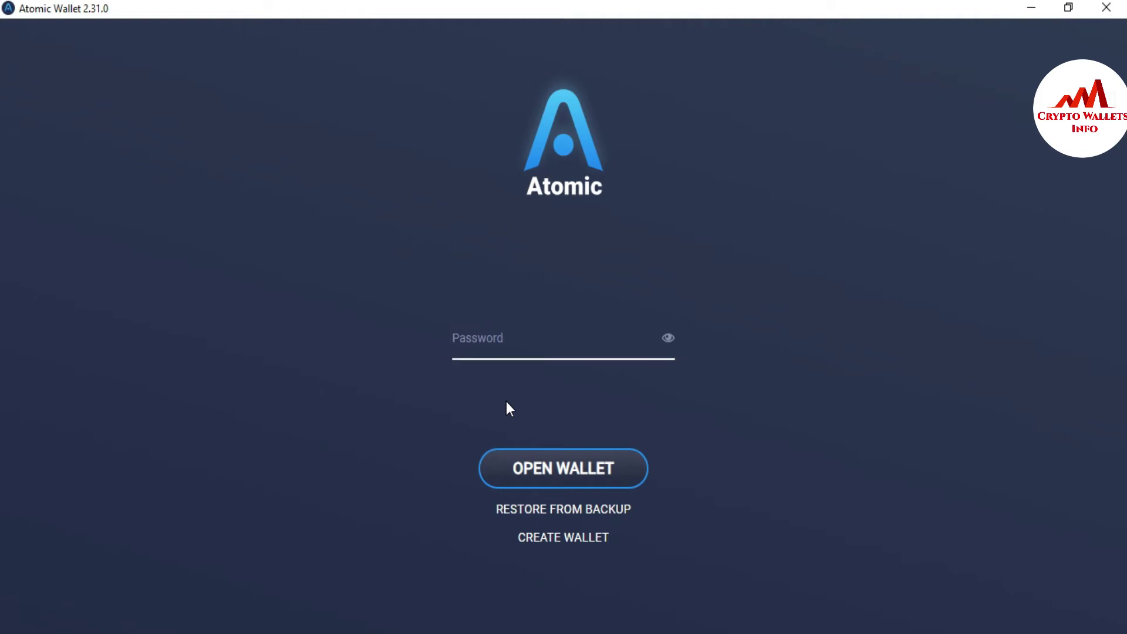
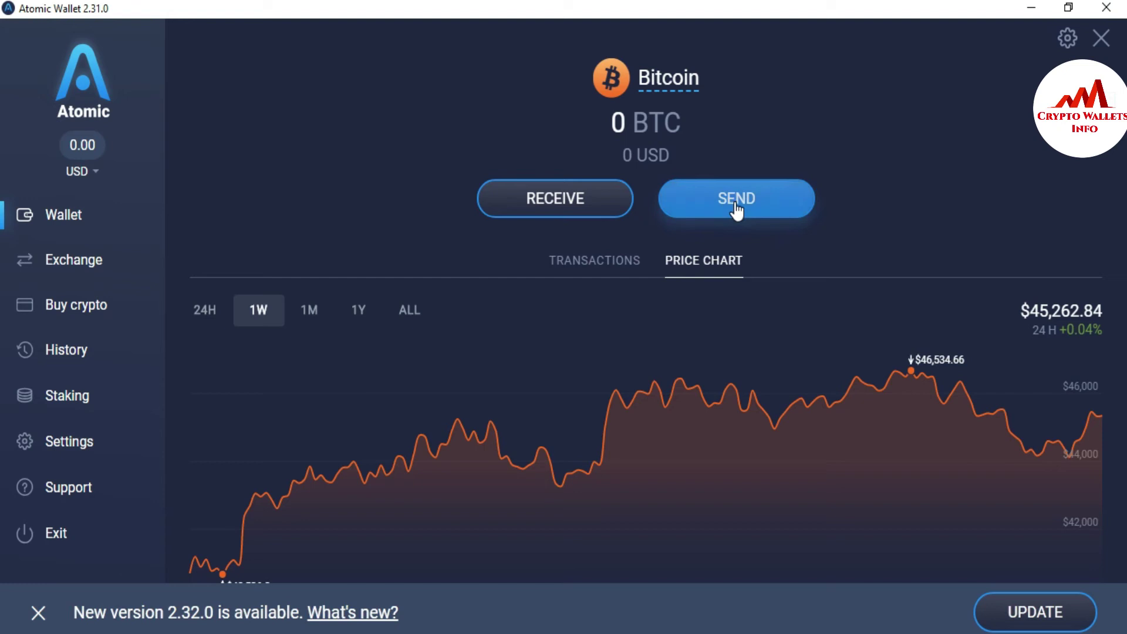
Paste the Zelcore Bitcoin address as the Send Bitcoin recipient and check its first and last characters.
click(736, 208)
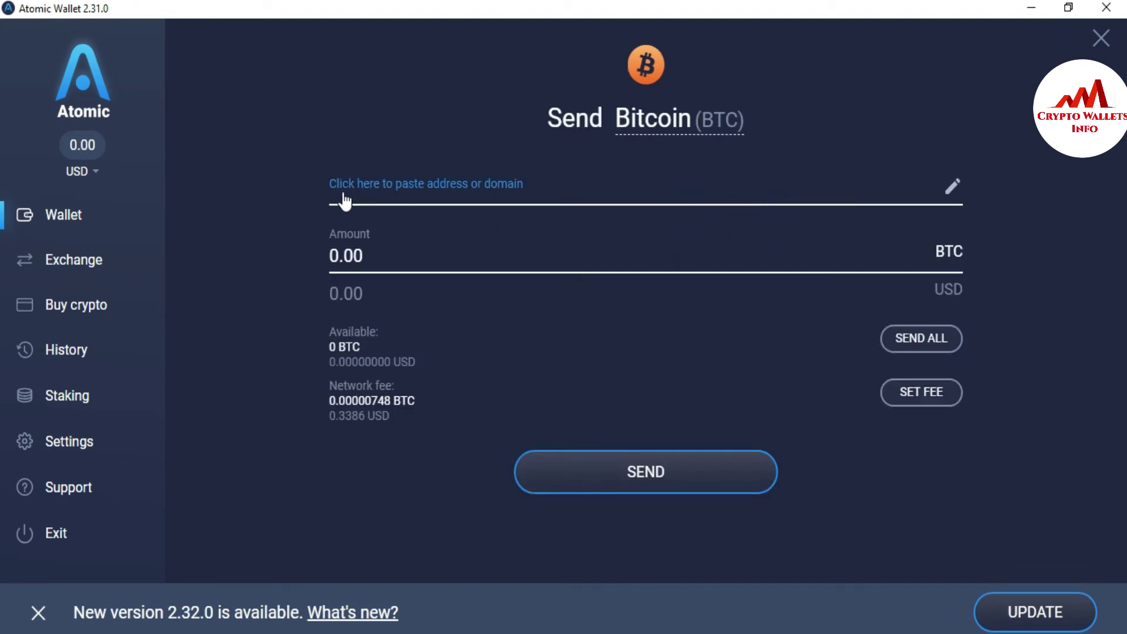
click(447, 187)
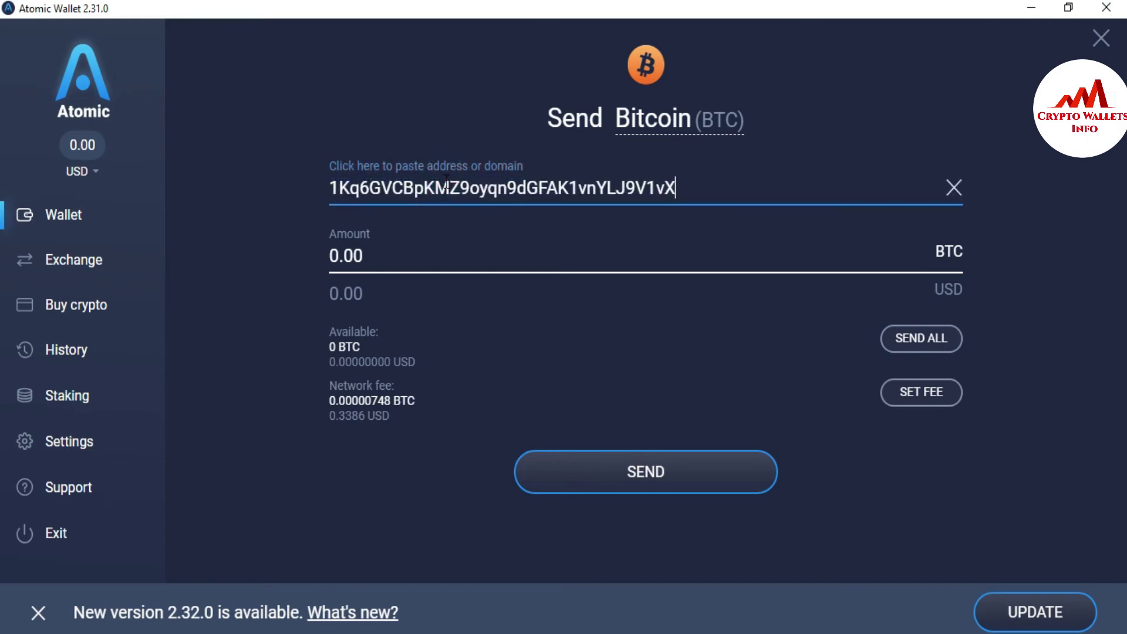
click(332, 188)
drag(333, 187, 679, 177)
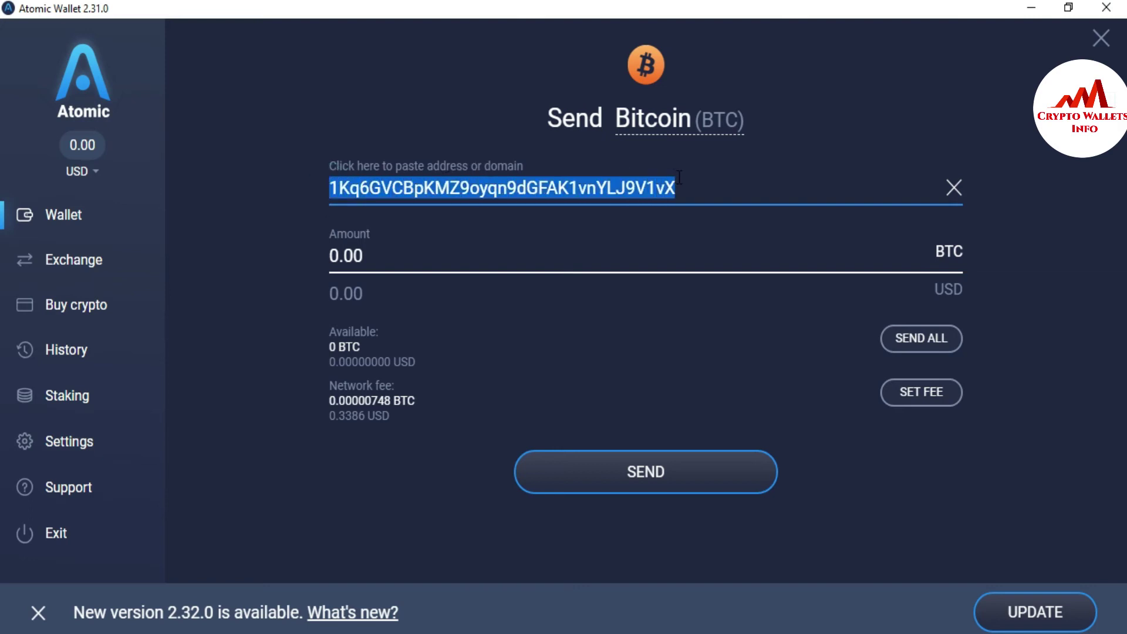
click(266, 227)
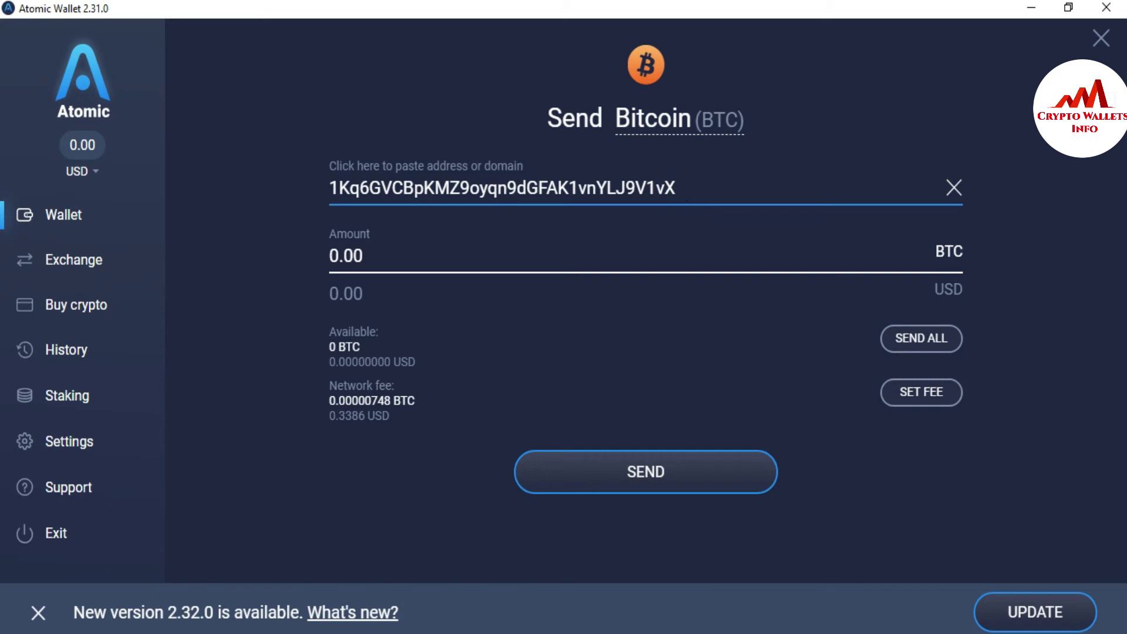
drag(676, 188, 656, 188)
Replace the amount of 1 with 0.10 BTC in the Bitcoin send form.
click(369, 258)
click(369, 260)
text(1)
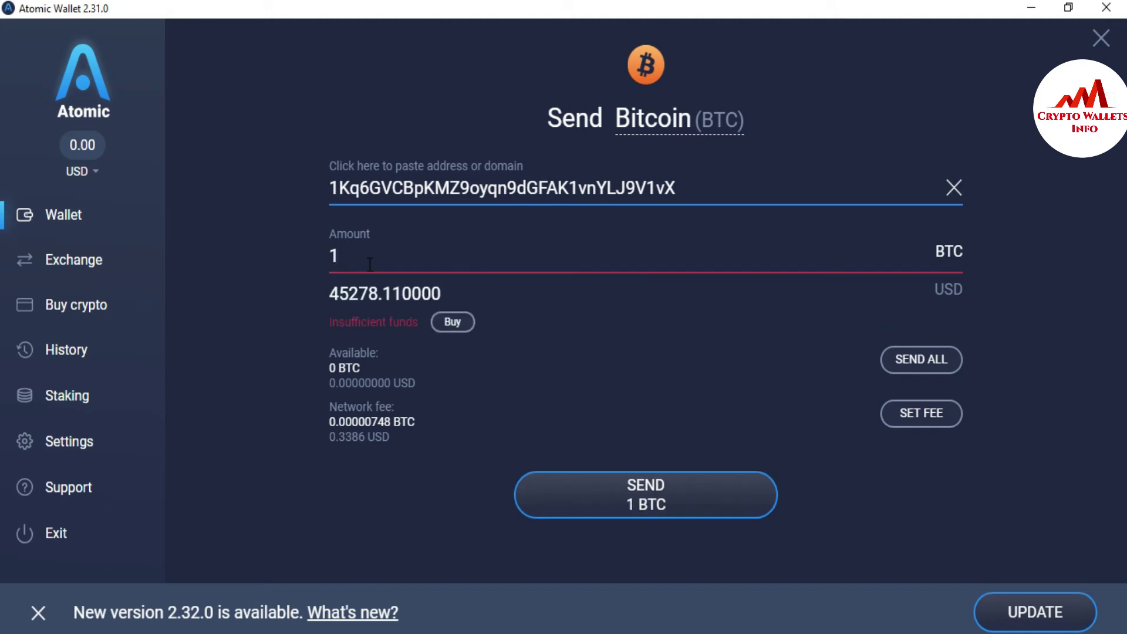
key(BackSpace)
text(0.10)
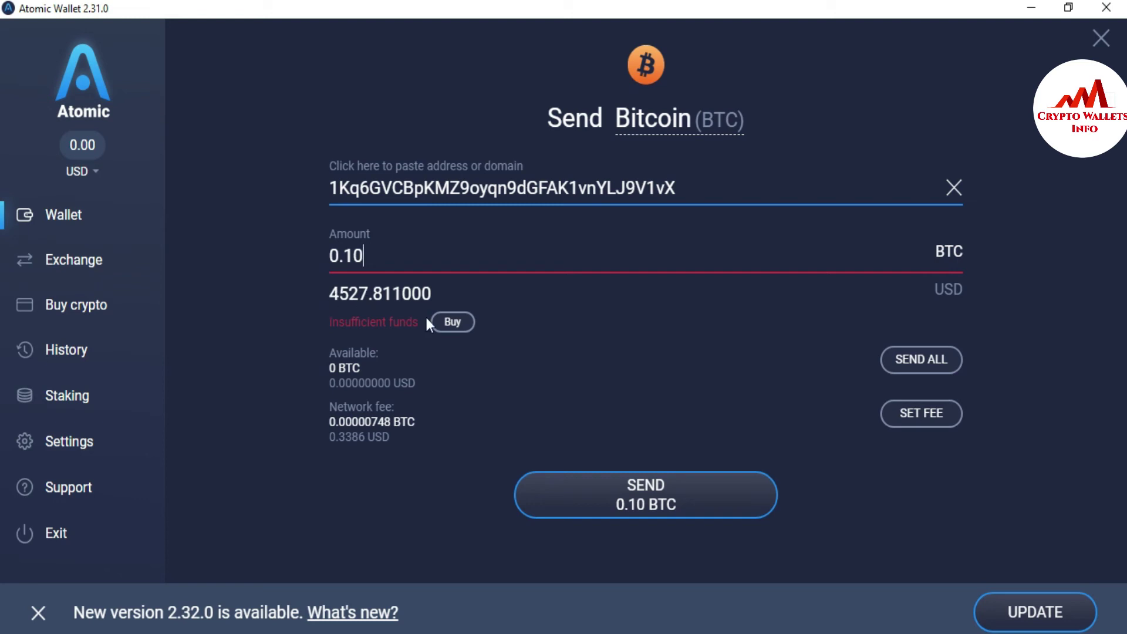
Review the Insufficient funds warning and the network fee amount.
drag(419, 322, 331, 327)
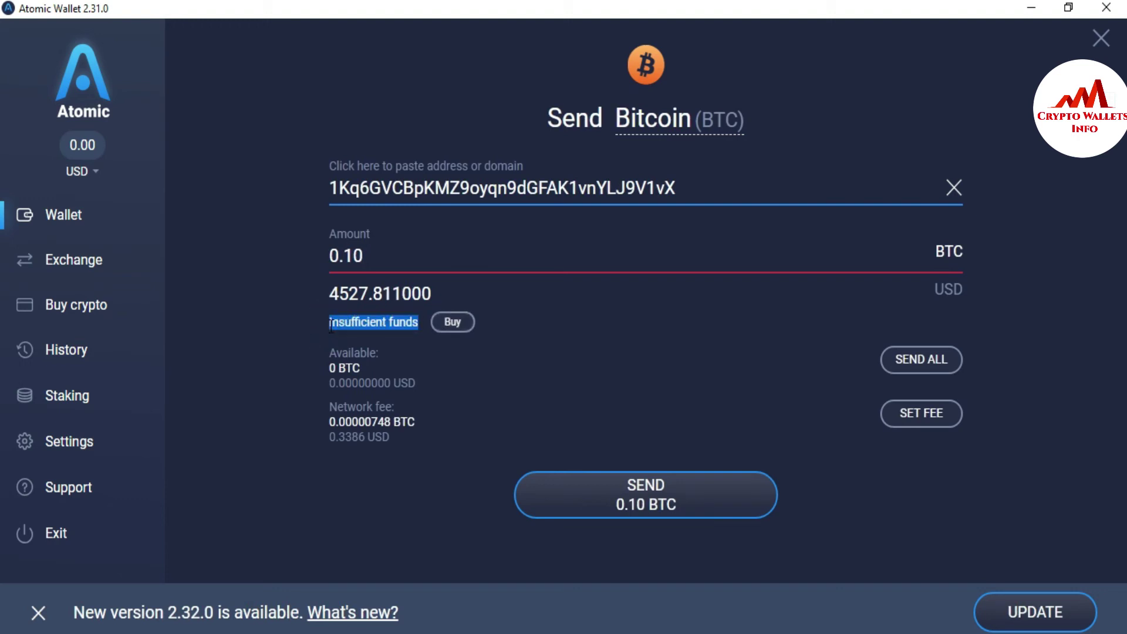
click(330, 326)
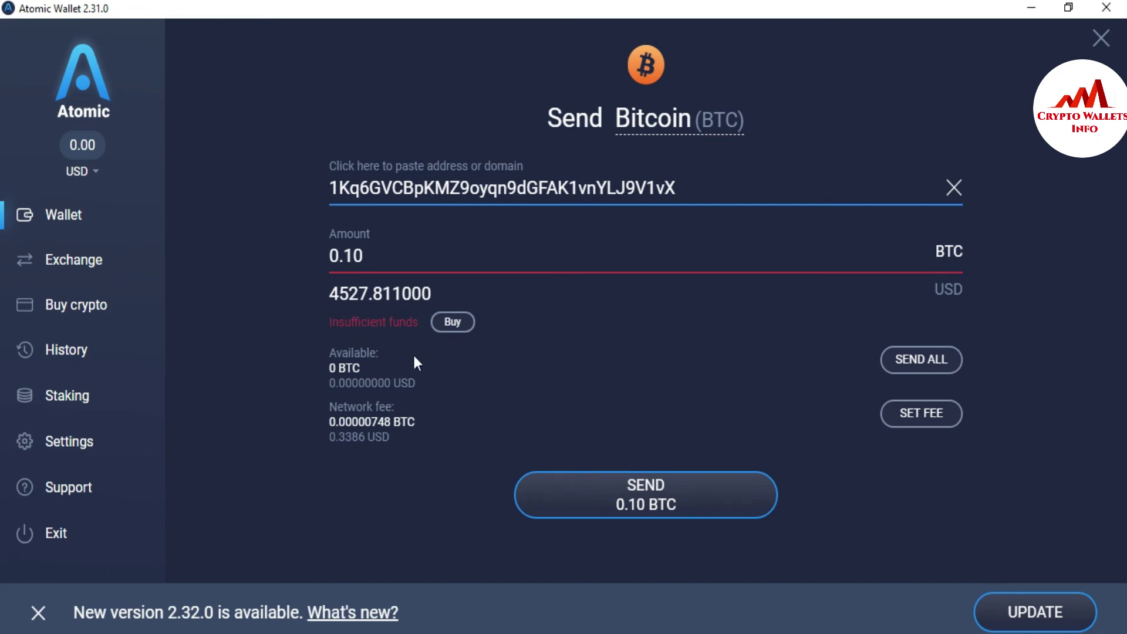
drag(396, 427, 371, 429)
click(312, 428)
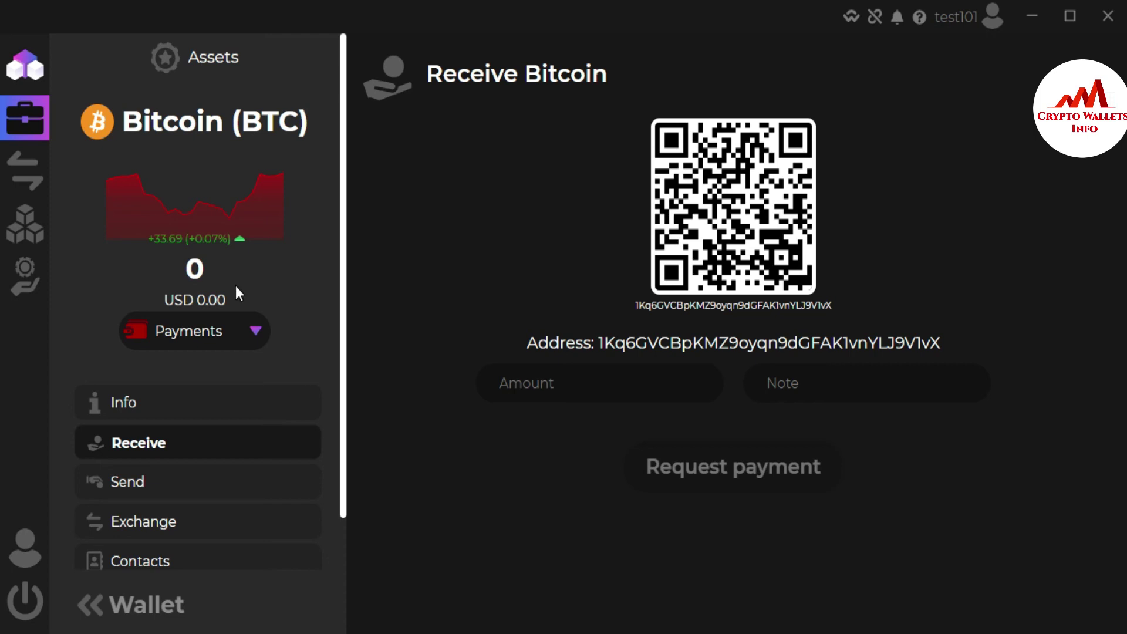
Open Ethereum from Zelcore's Payments grid in Portfolio and copy its receive address.
mouse_move(22, 94)
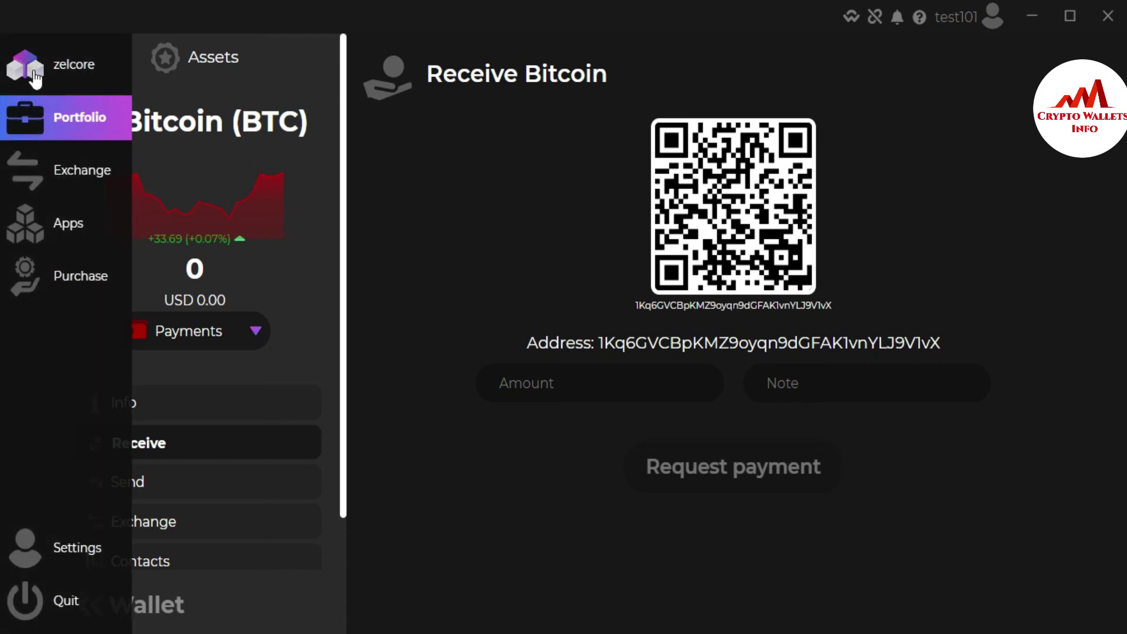
click(62, 68)
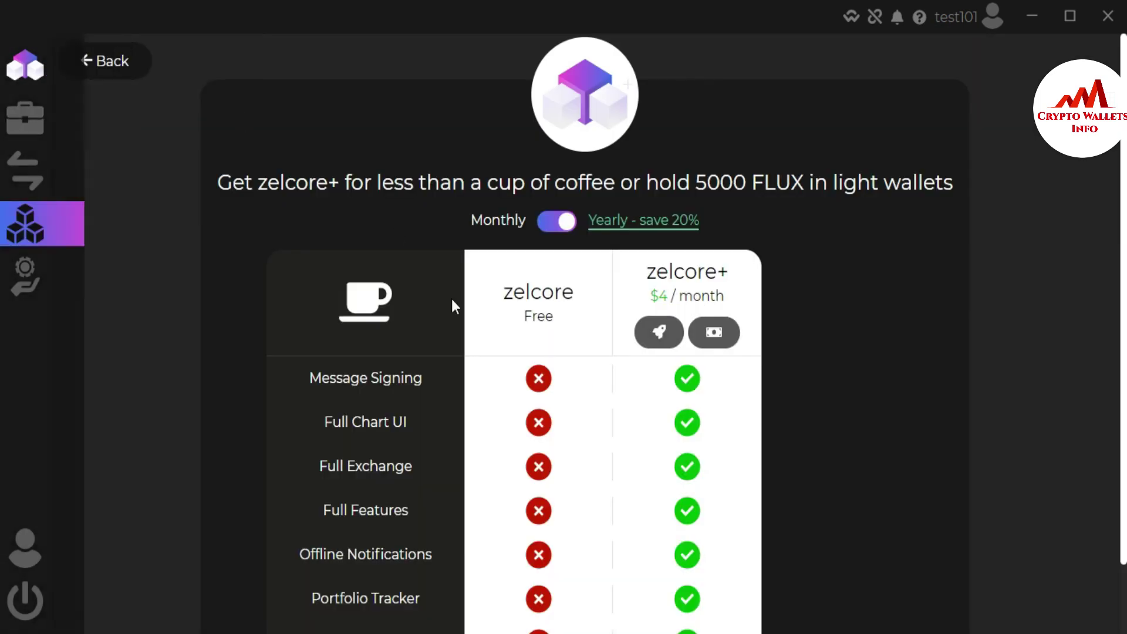
click(28, 122)
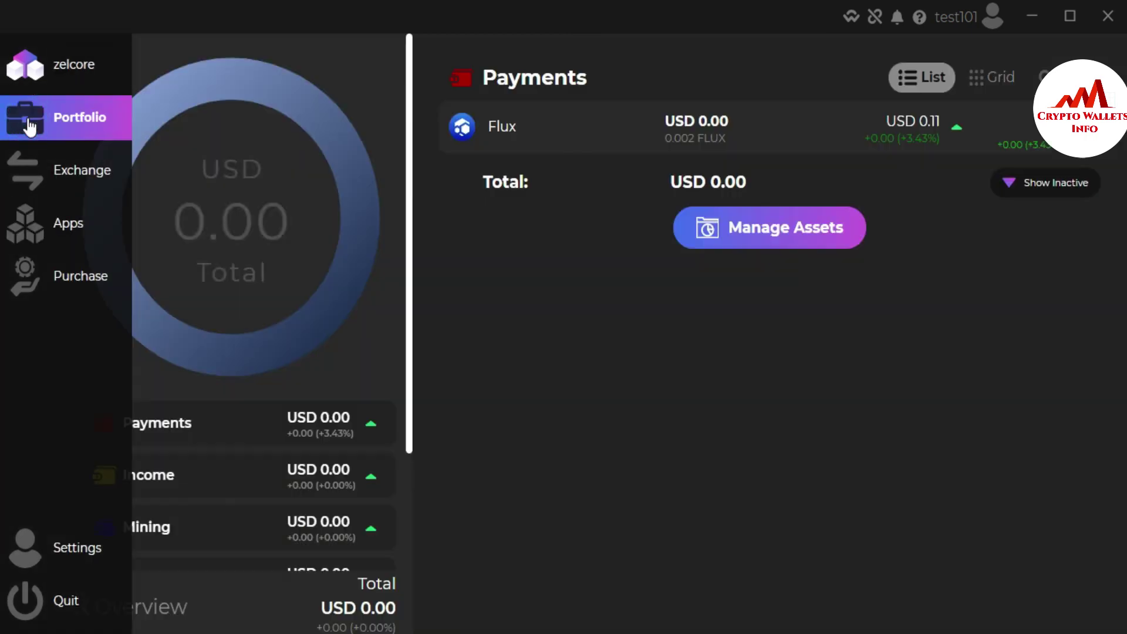
click(1000, 78)
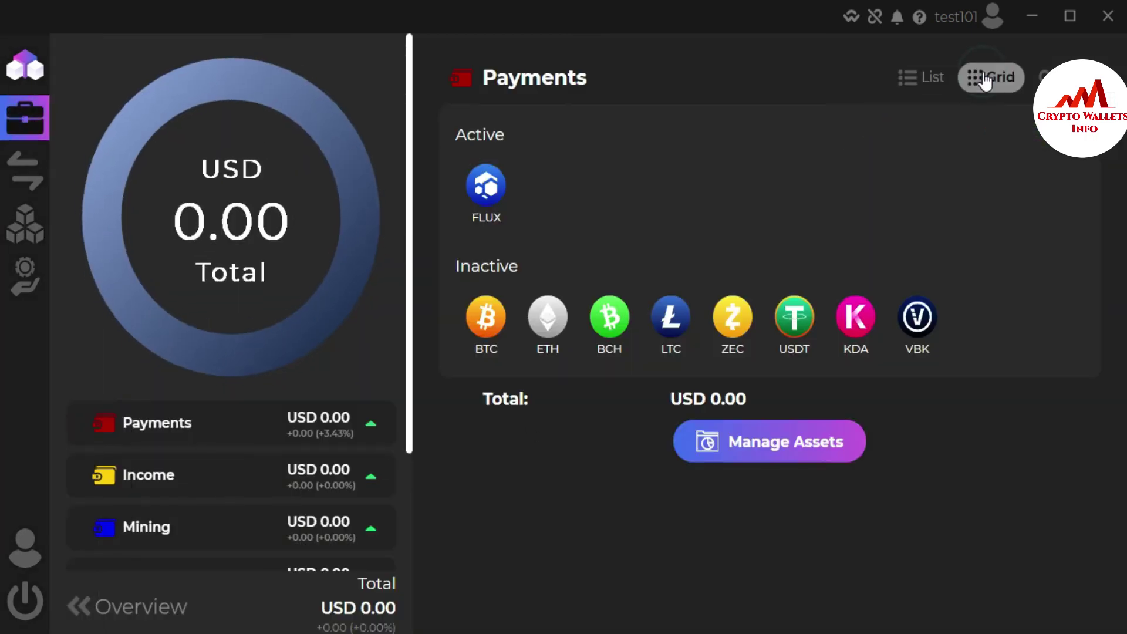
click(548, 318)
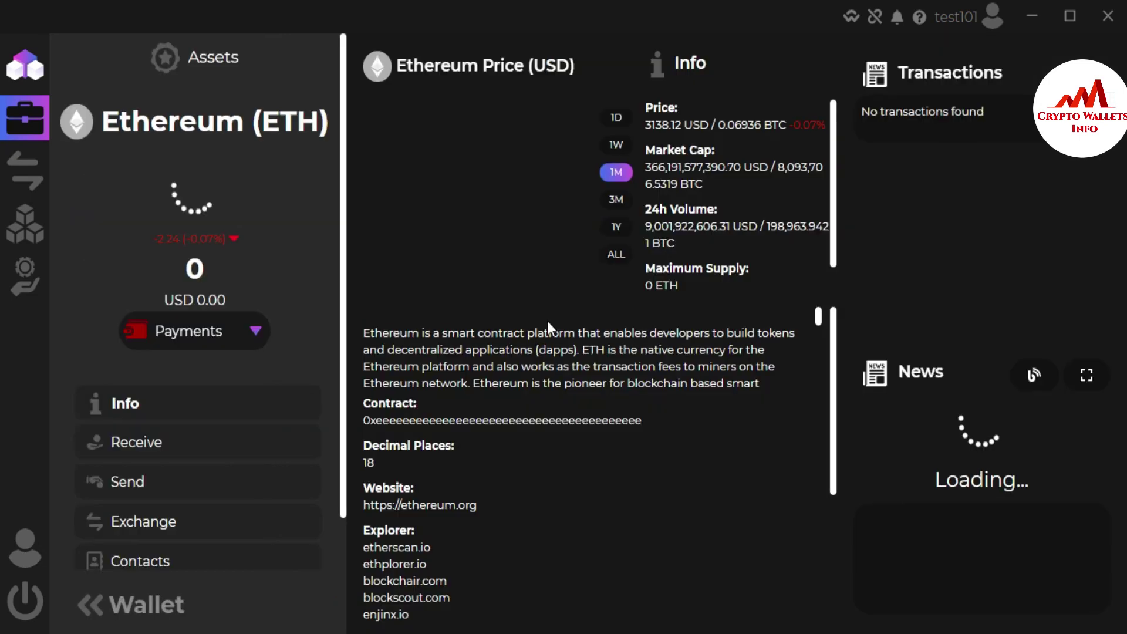
click(181, 447)
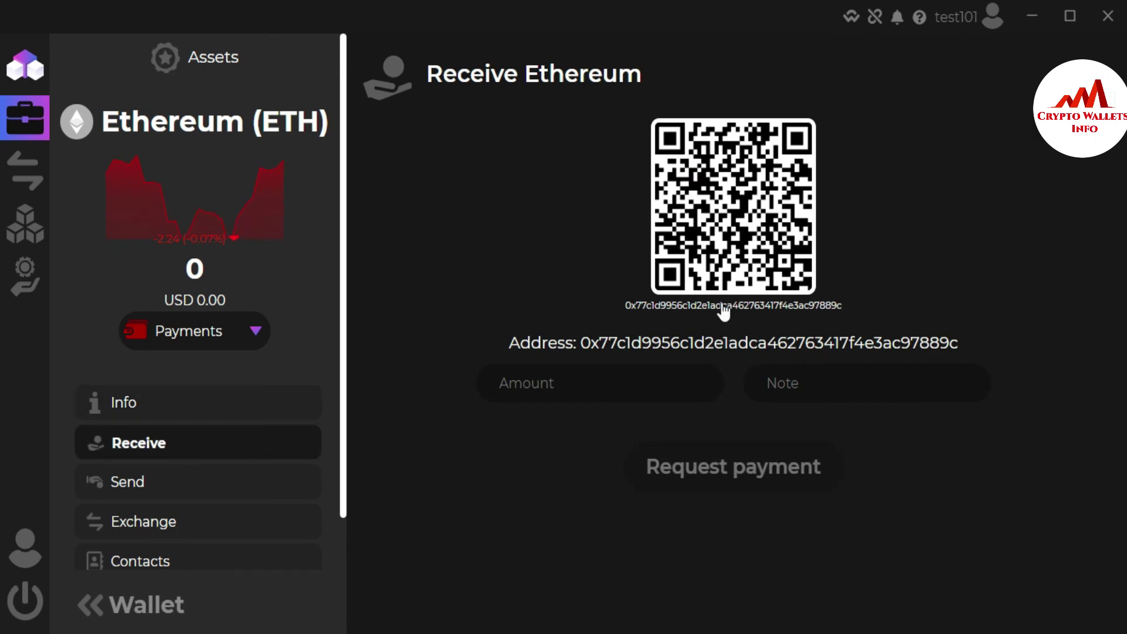
click(725, 345)
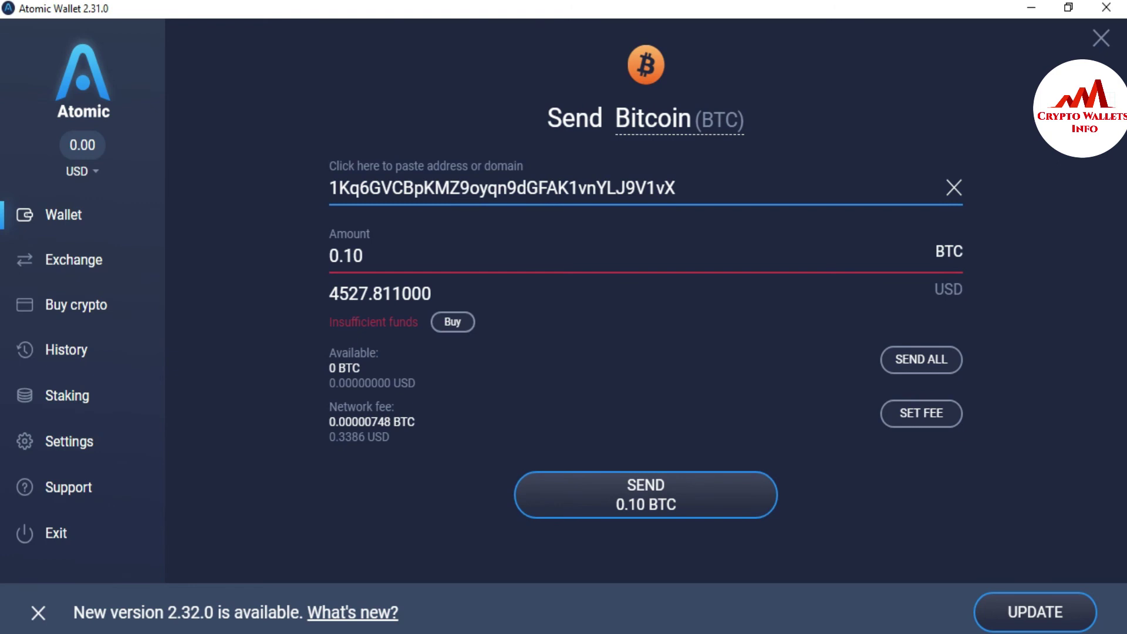
Find Ethereum with an 'eth' search and paste the Zelcore address into its send form.
click(80, 218)
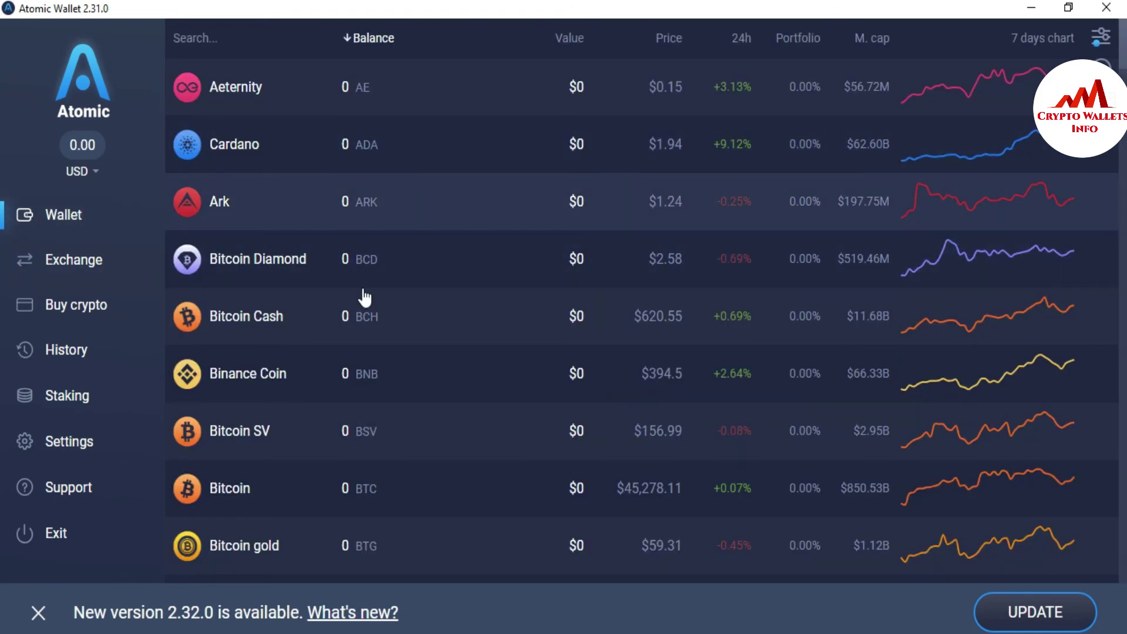
click(260, 38)
text(eth)
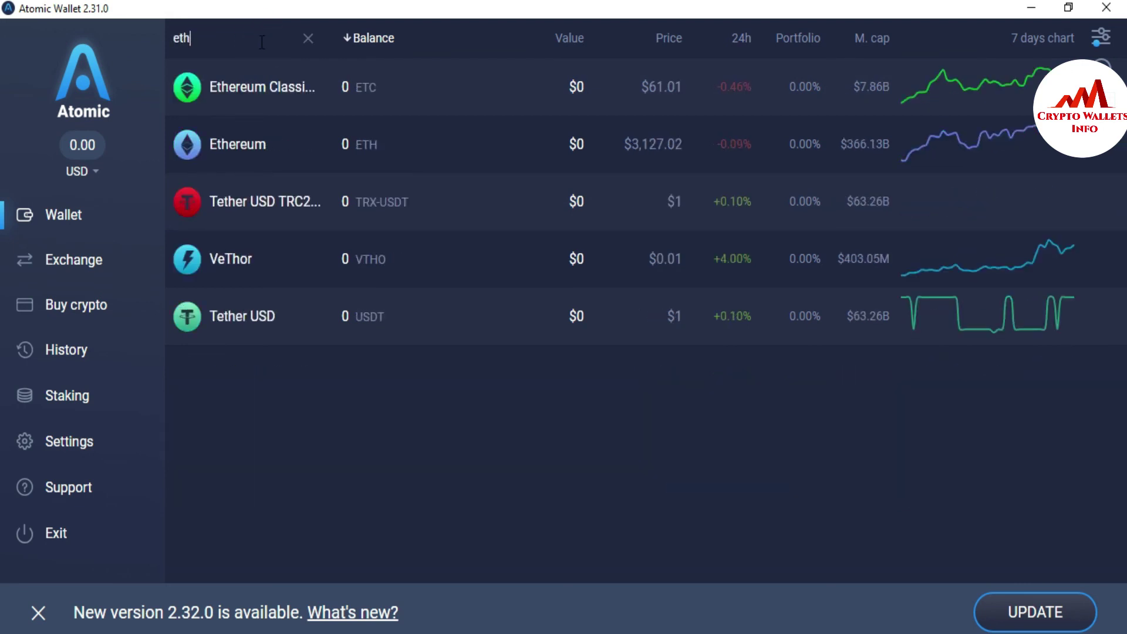
click(277, 154)
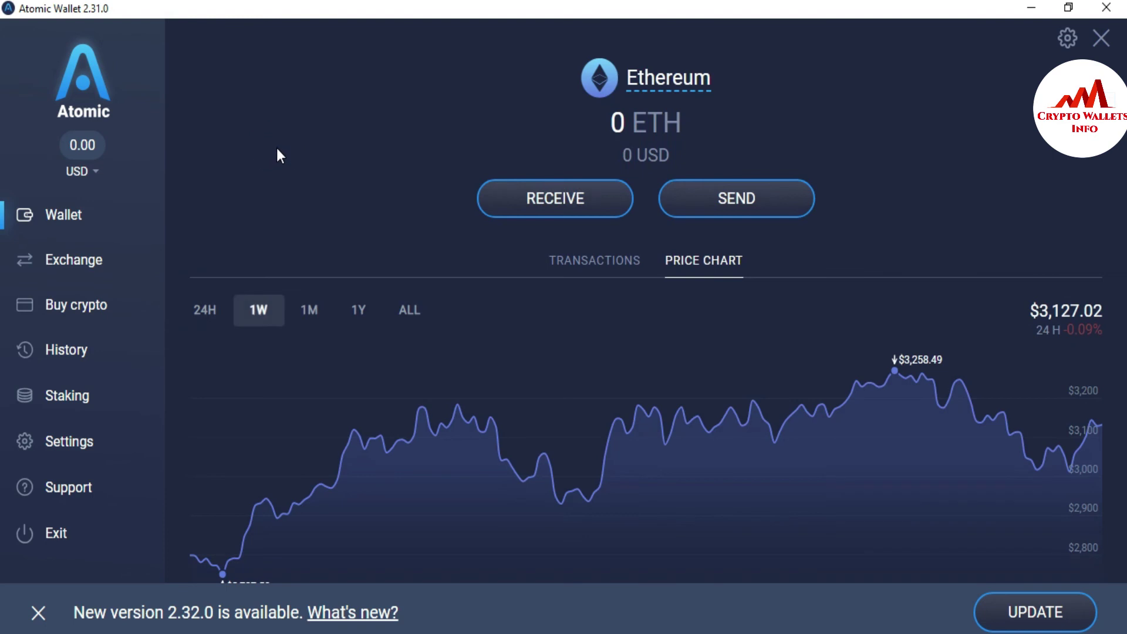
click(753, 199)
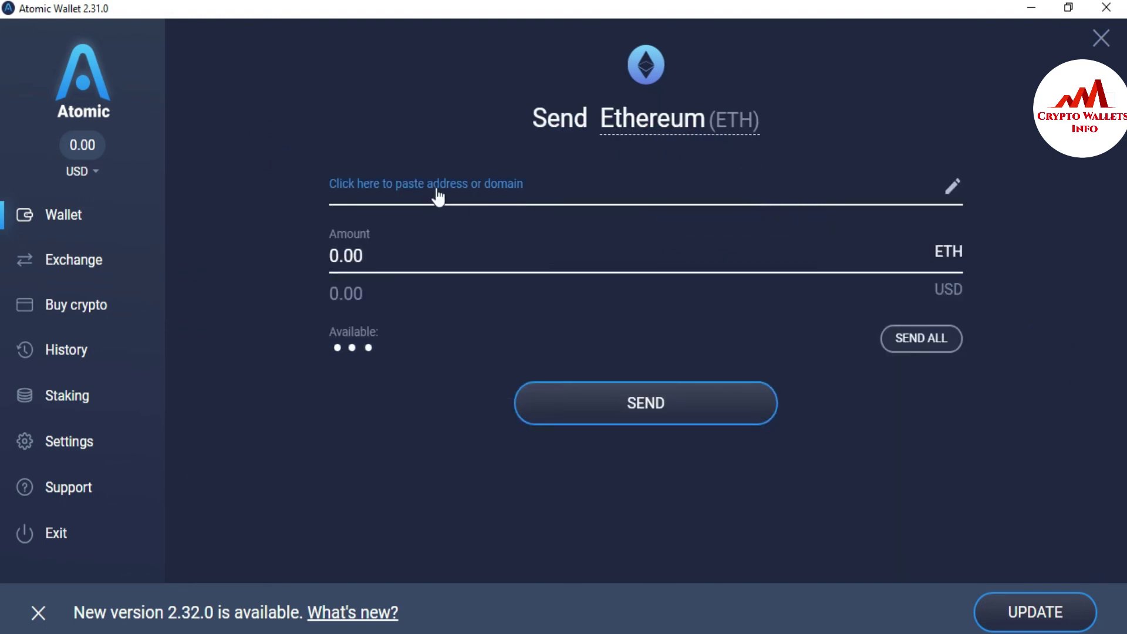
click(435, 187)
click(373, 255)
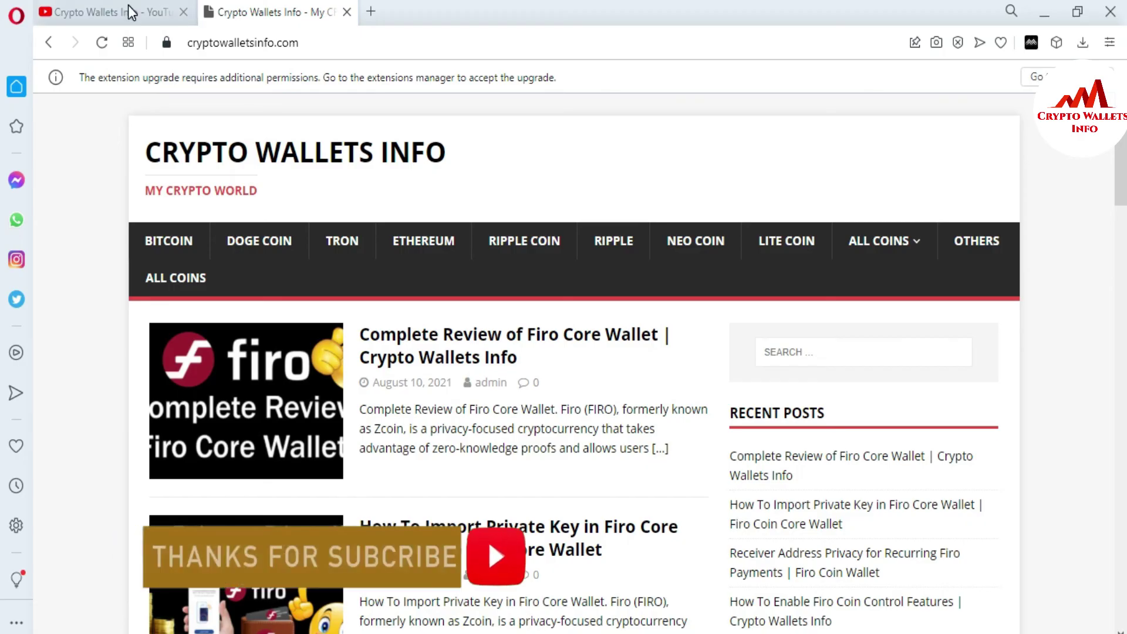
Switch from the YouTube channel tab to the cryptowalletsinfo.com tab in Opera.
click(128, 13)
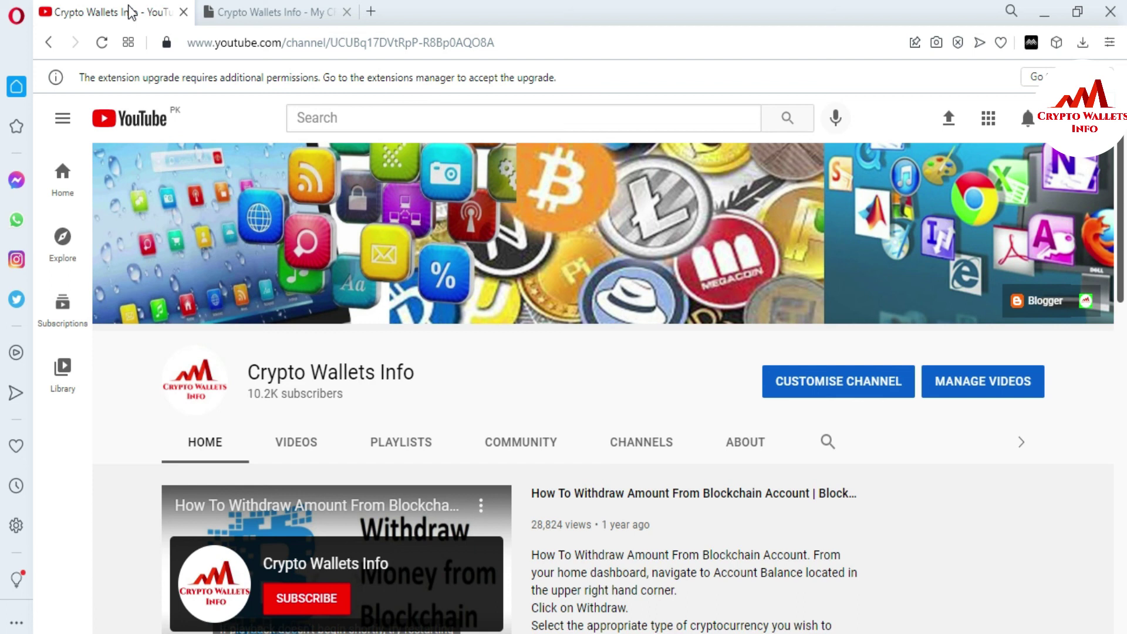
click(278, 13)
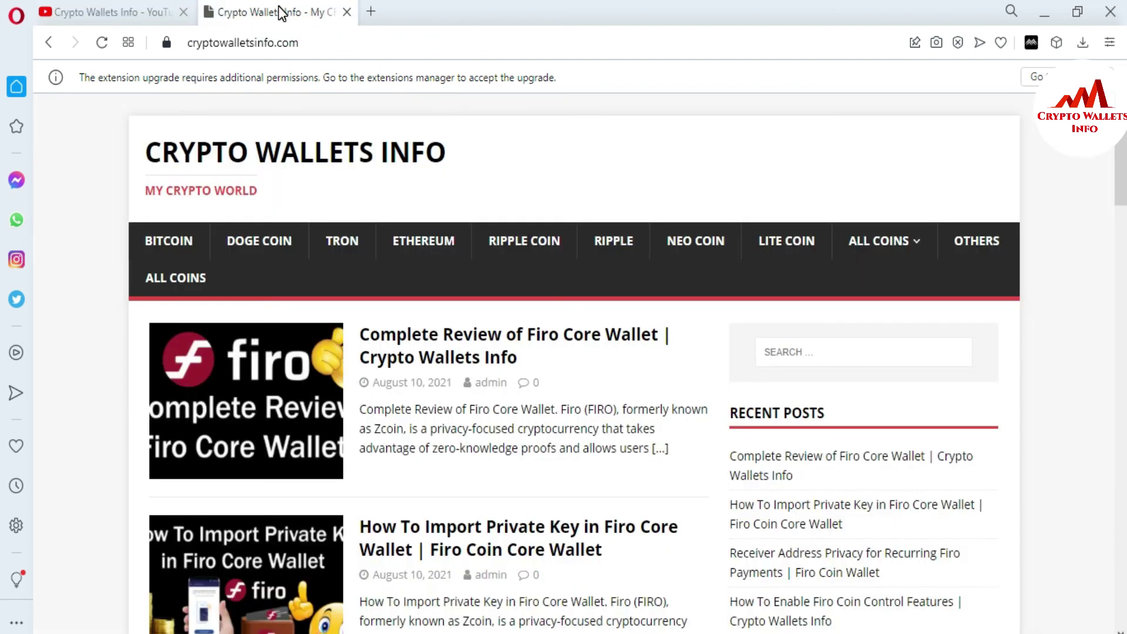